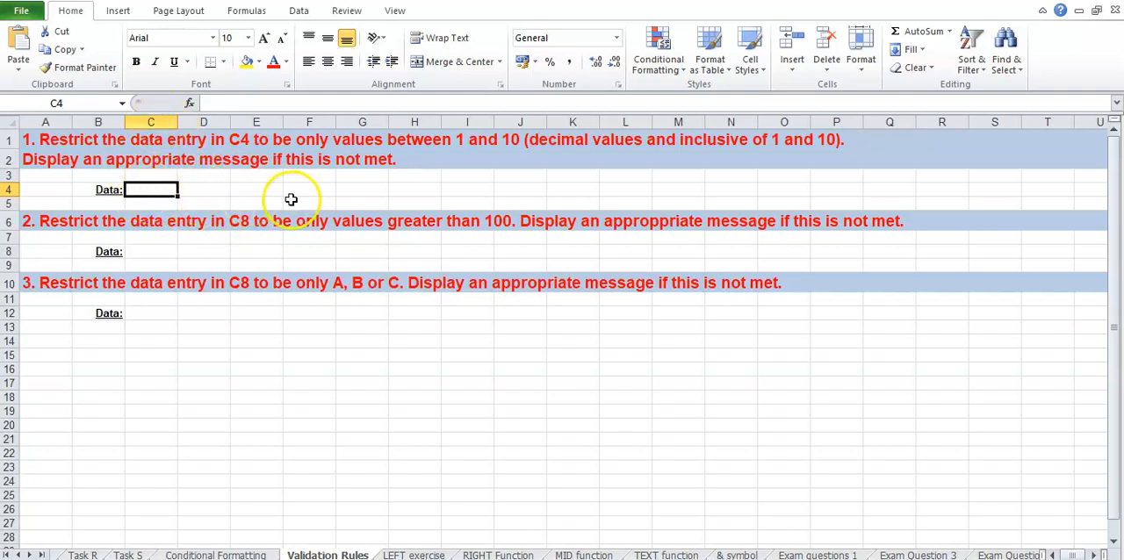
pyautogui.click(257, 190)
pyautogui.moveTo(156, 189); pyautogui.dragTo(482, 190)
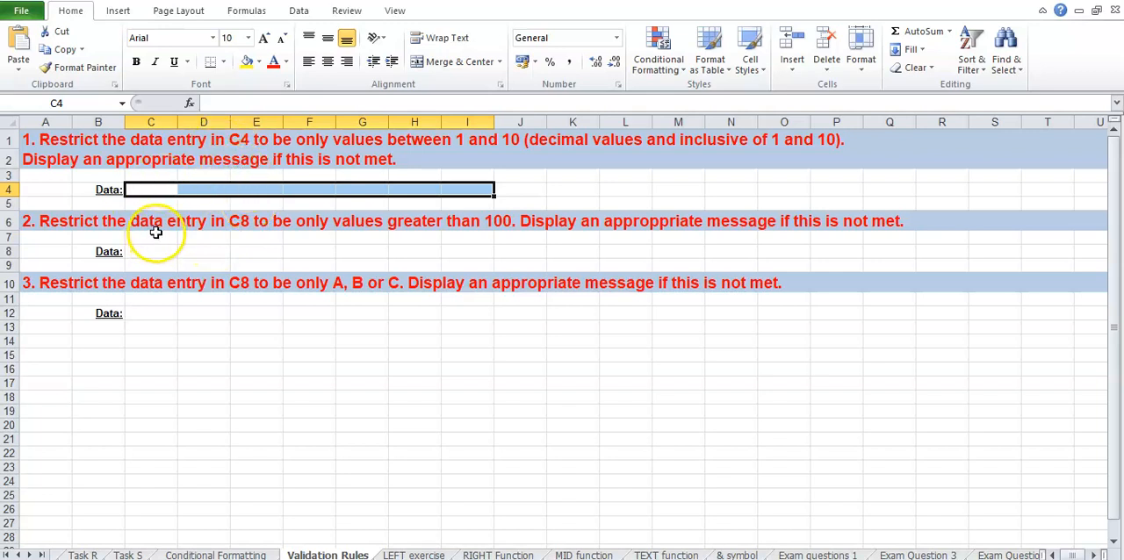
# Set a data validation rule on cell C4 that allows only decimal values between 1 and 10
pyautogui.click(163, 189)
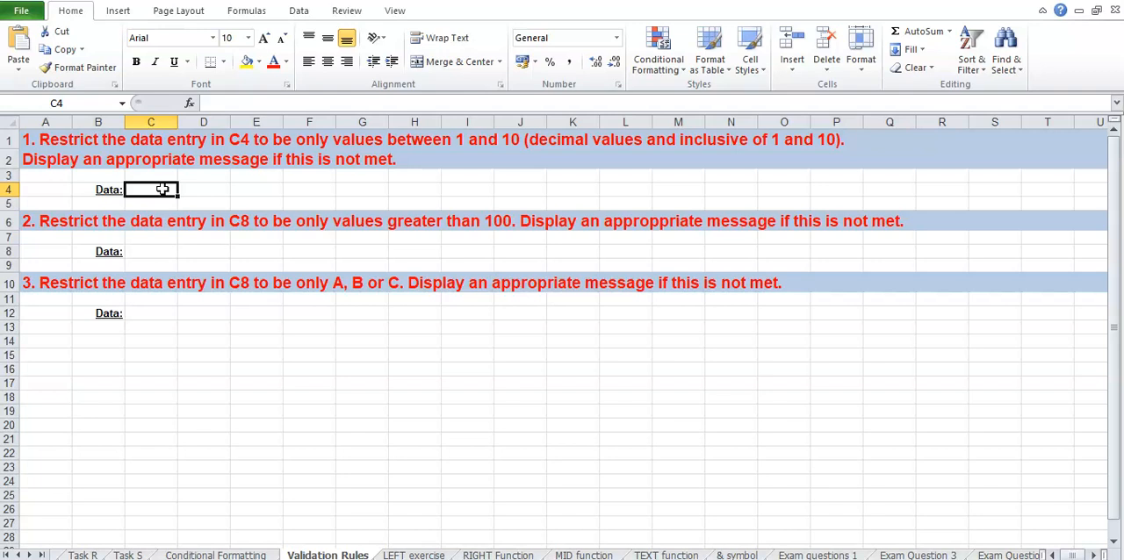
pyautogui.click(162, 189)
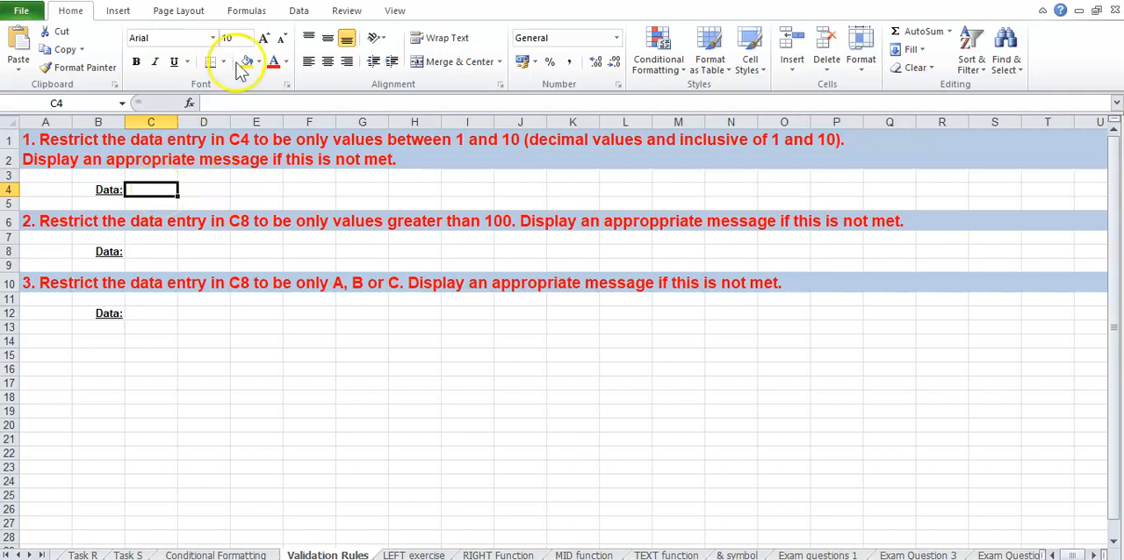
pyautogui.click(299, 18)
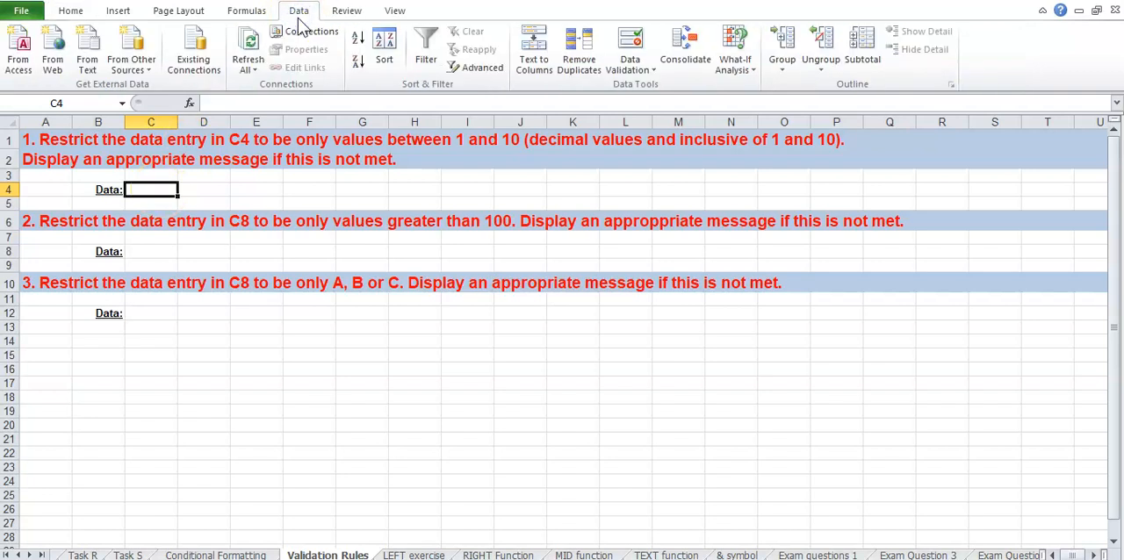
pyautogui.click(650, 74)
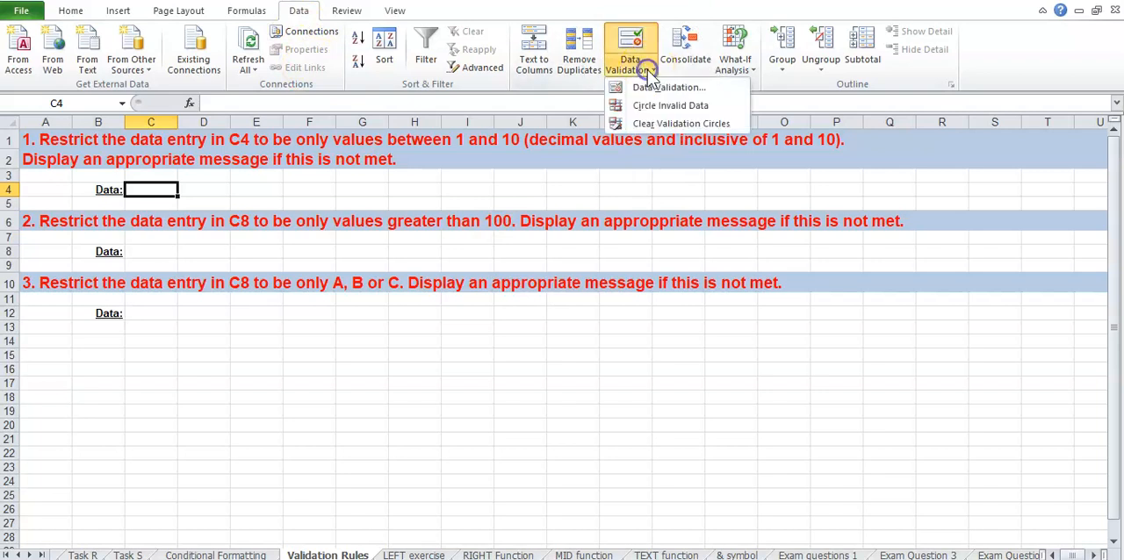
pyautogui.click(675, 87)
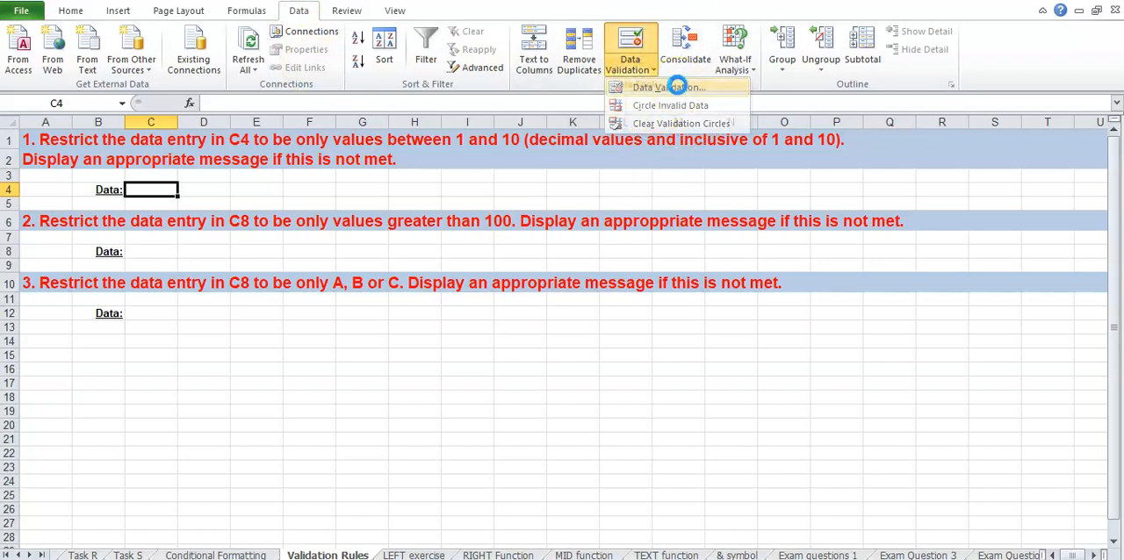
pyautogui.moveTo(588, 107); pyautogui.dragTo(769, 252)
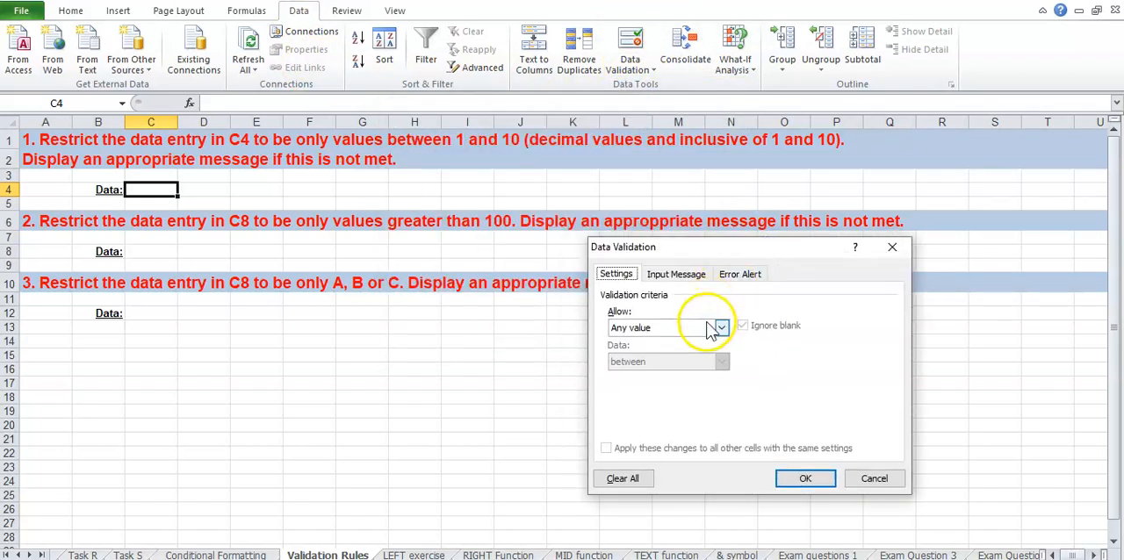
pyautogui.click(618, 317)
pyautogui.click(719, 334)
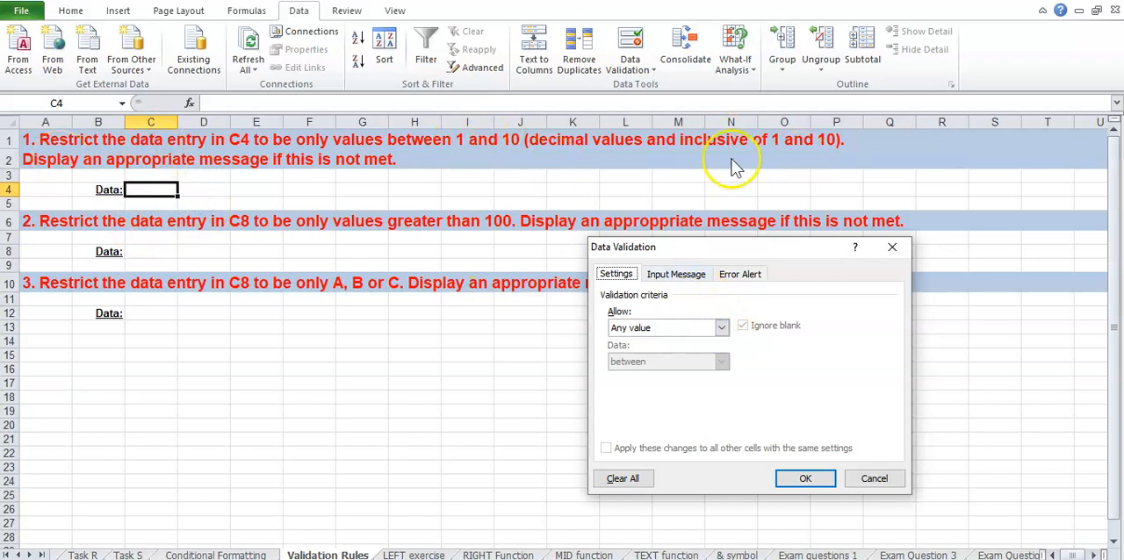
pyautogui.click(721, 327)
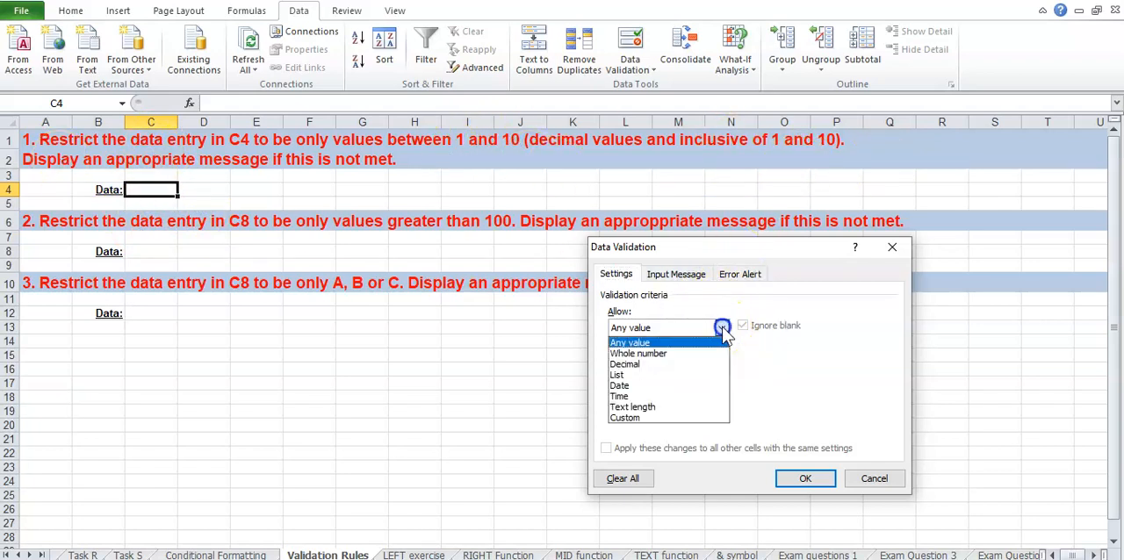
pyautogui.click(707, 365)
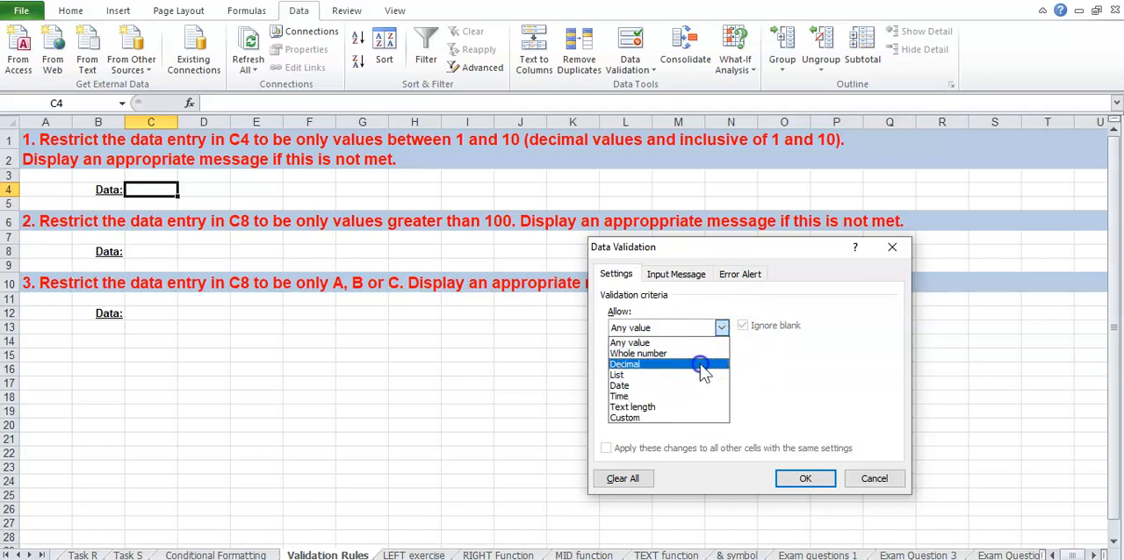
pyautogui.click(634, 395)
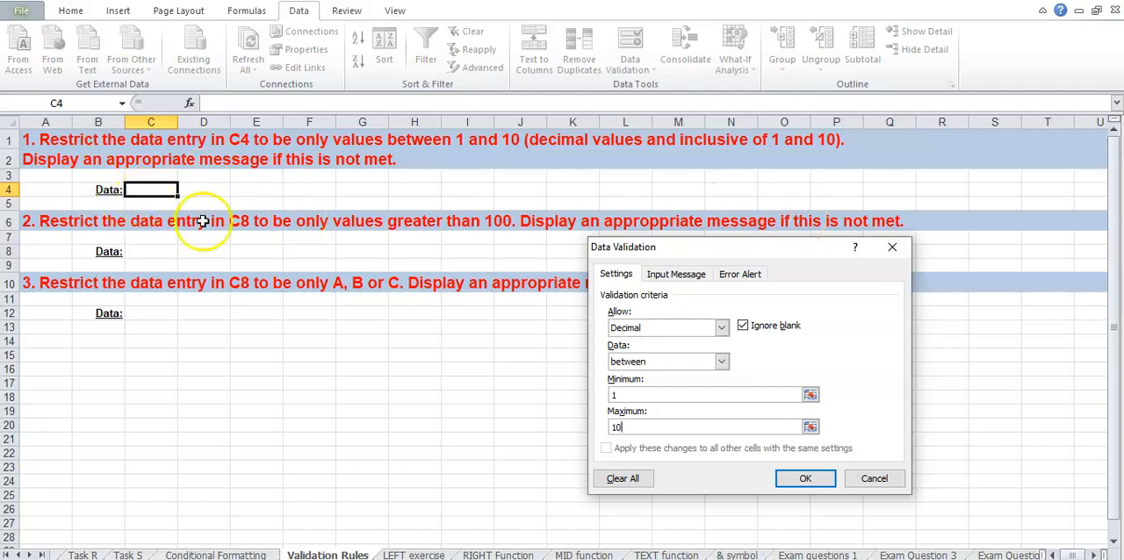
# Add the error alert message "Please enter values between 1 and 10." to C4's validation rule and apply the rule
pyautogui.click(756, 276)
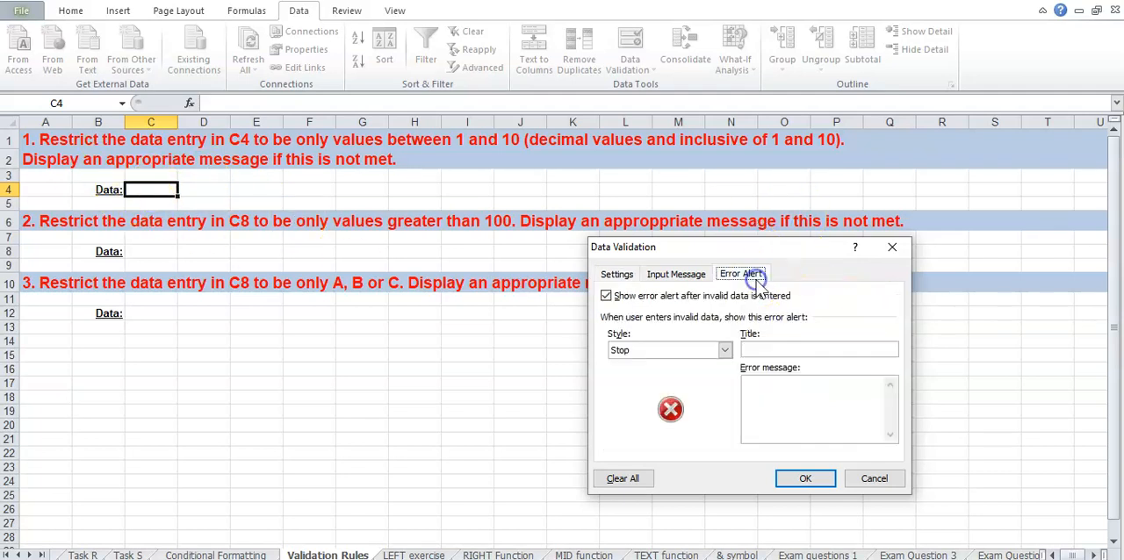
pyautogui.click(777, 392)
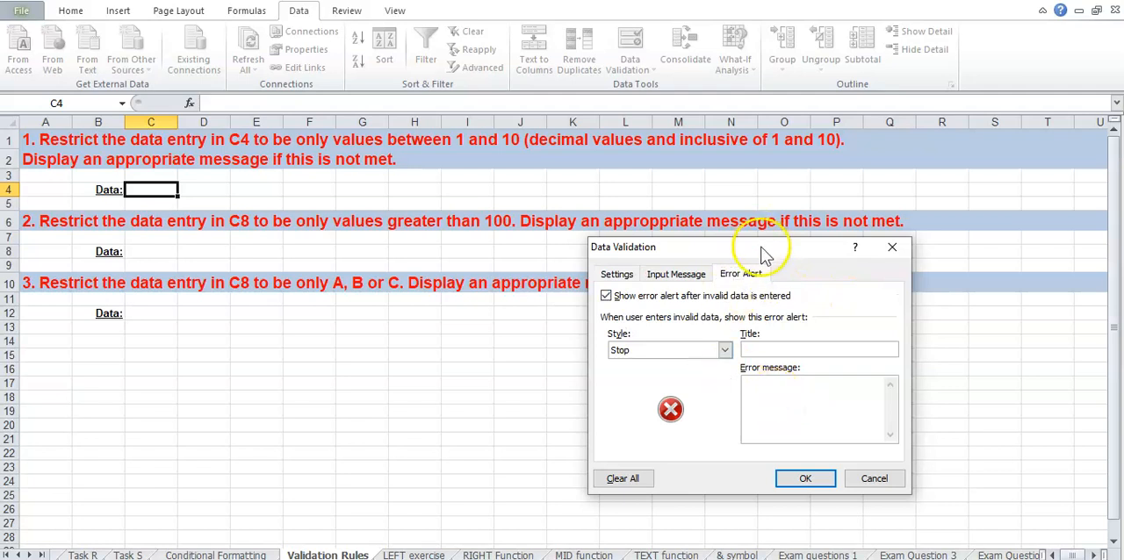
pyautogui.moveTo(759, 247); pyautogui.dragTo(588, 245)
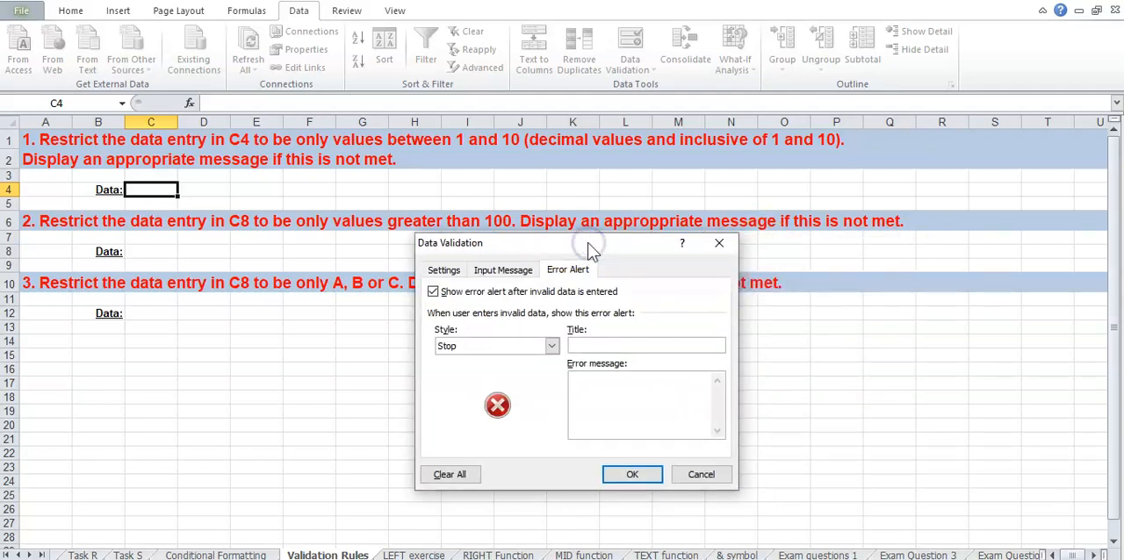
pyautogui.click(404, 181)
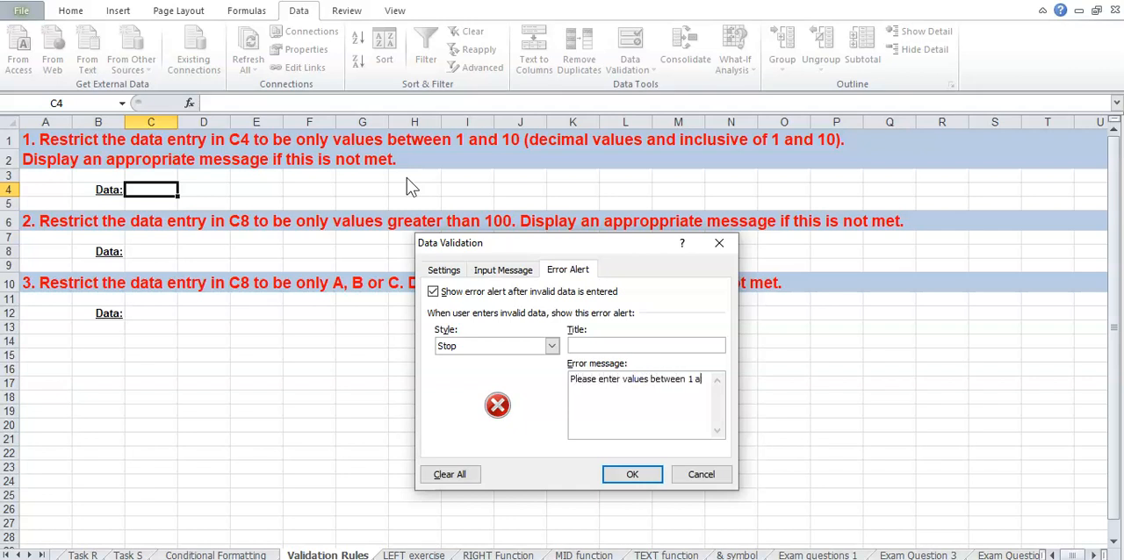
pyautogui.click(637, 476)
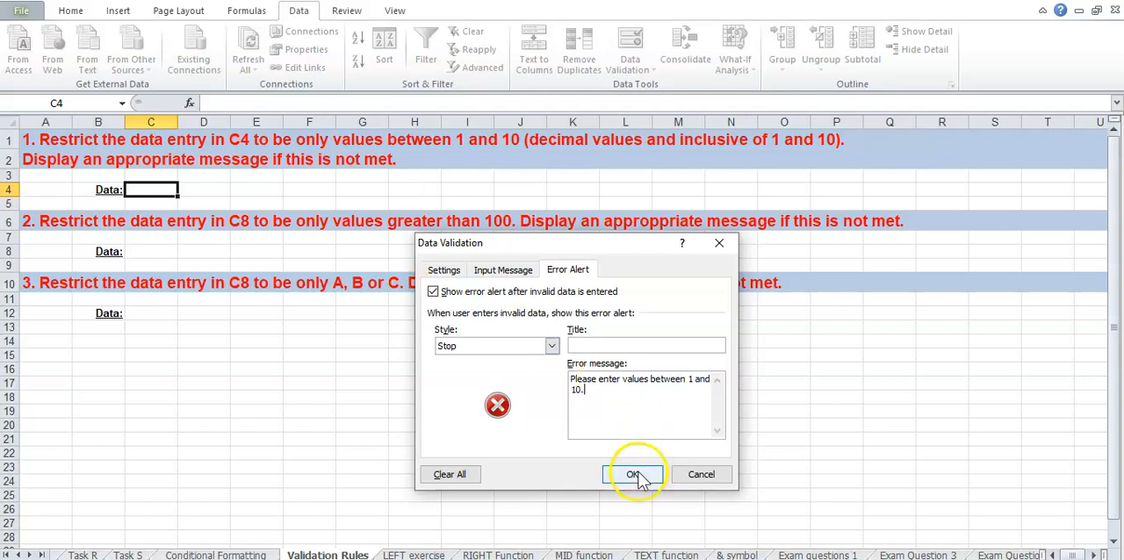
# Enter 5 in cell C4 to test the validation rule with a valid value
pyautogui.click(198, 251)
pyautogui.click(153, 193)
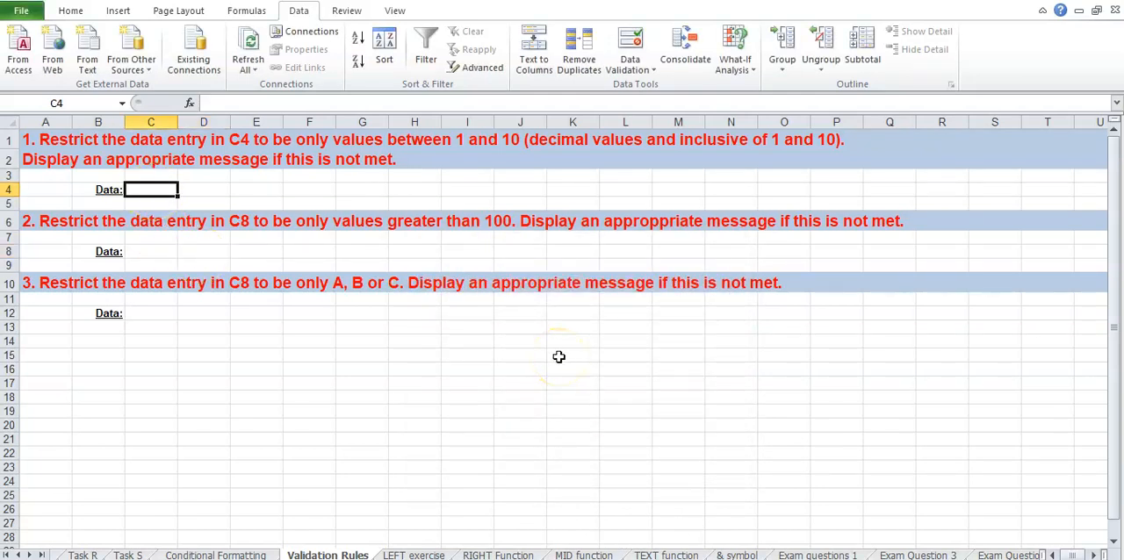
pyautogui.write('5')
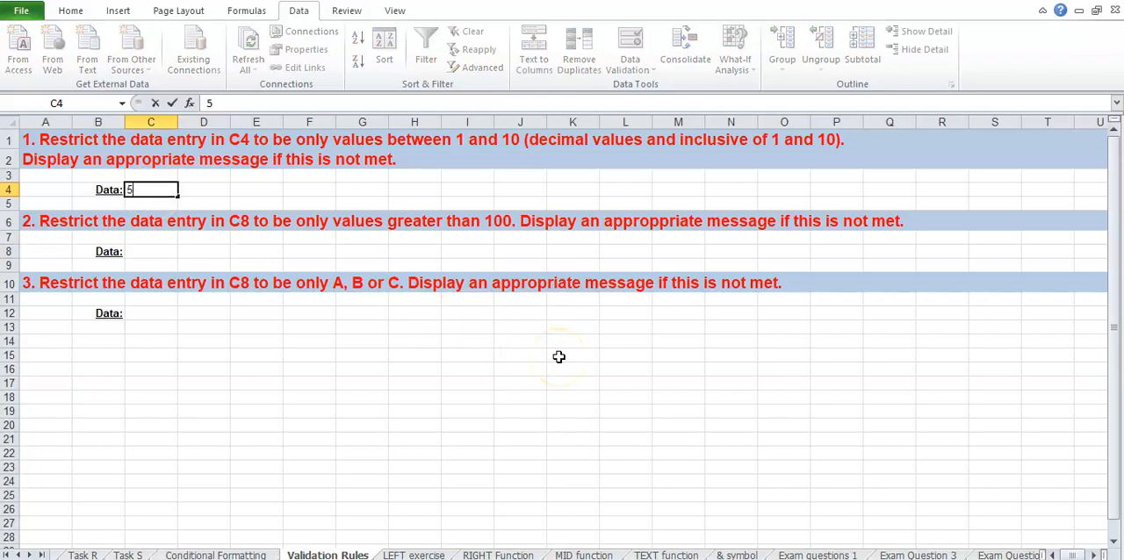
pyautogui.press('Escape')
pyautogui.click(558, 356)
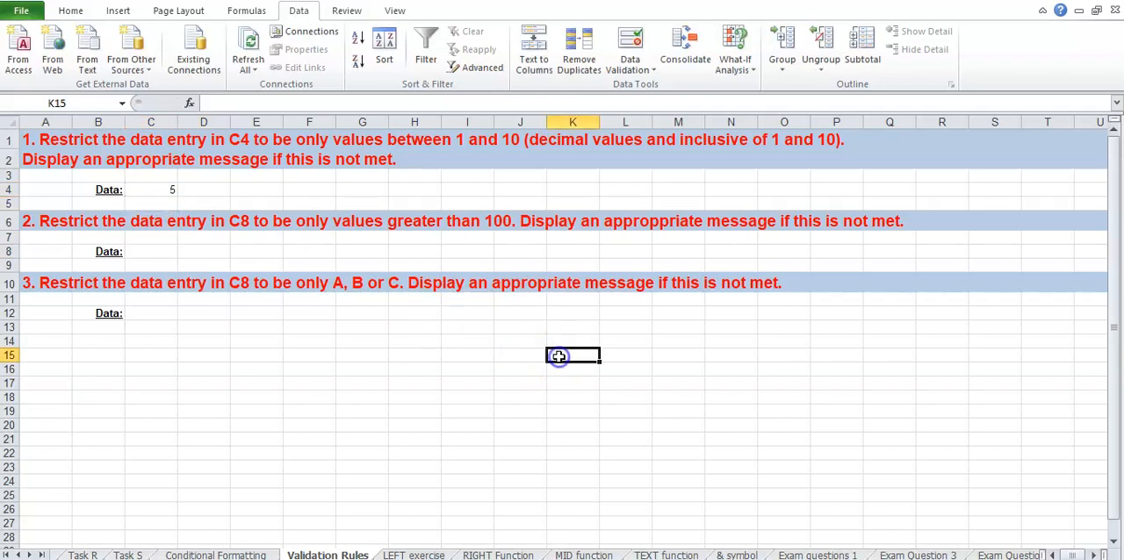
# Try to enter 11 in cell C4 to test the validation rule with an out-of-range value
pyautogui.click(160, 189)
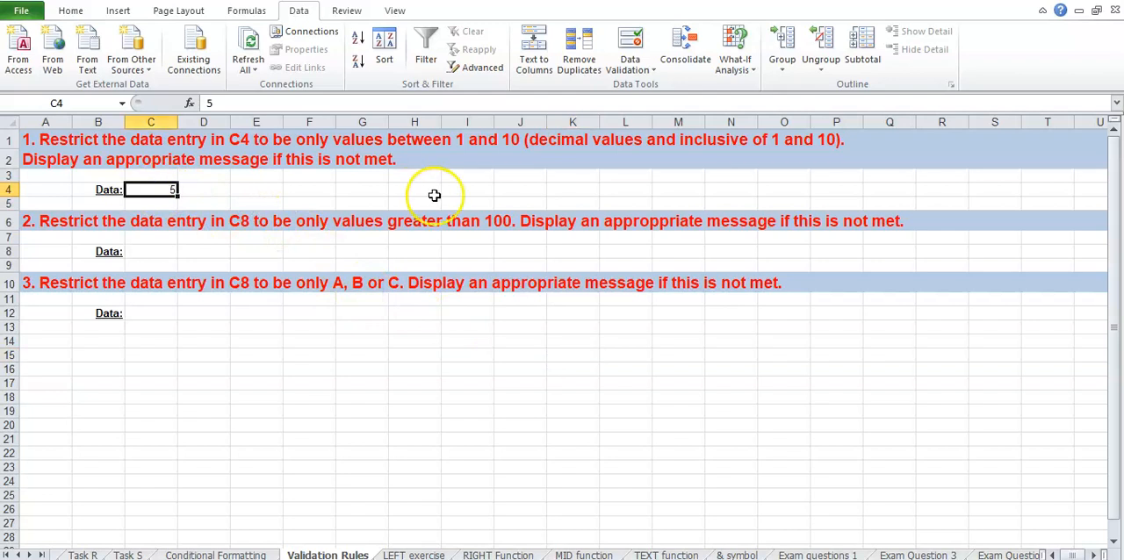
pyautogui.write('11')
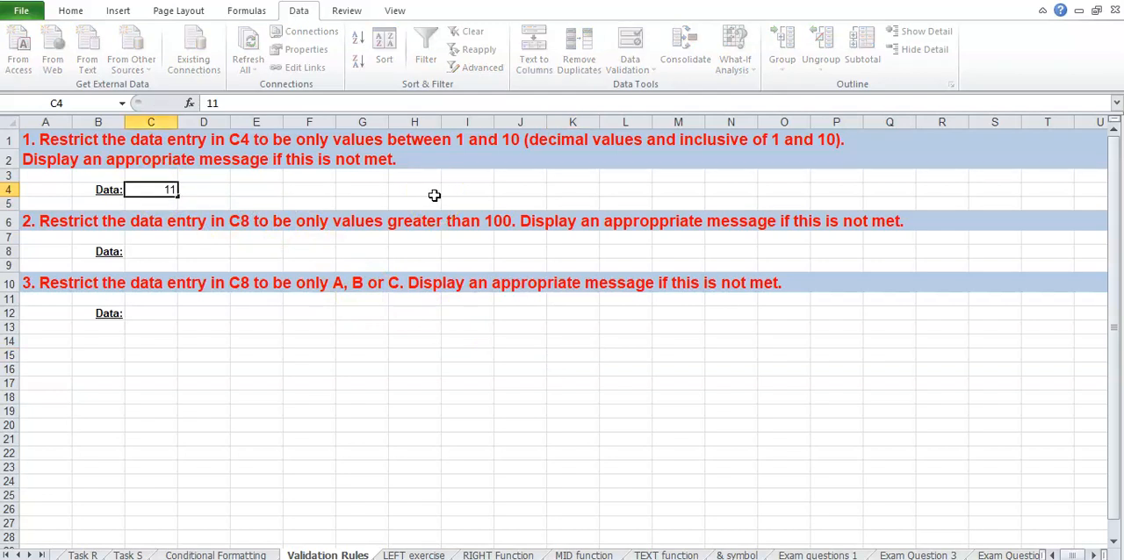
pyautogui.press('Return')
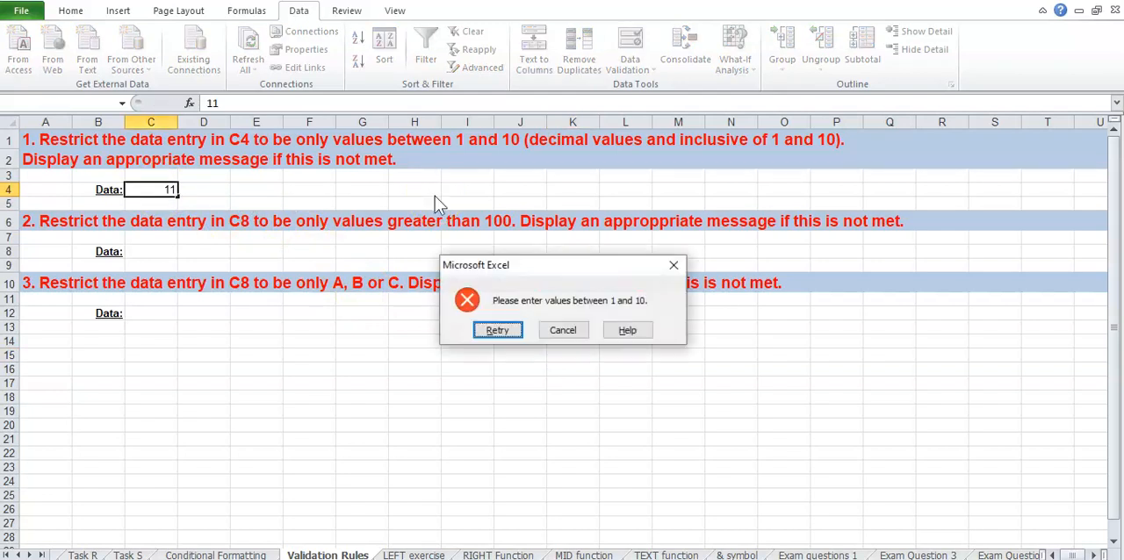
# Retry the entry in cell C4 with the value 5
pyautogui.click(496, 331)
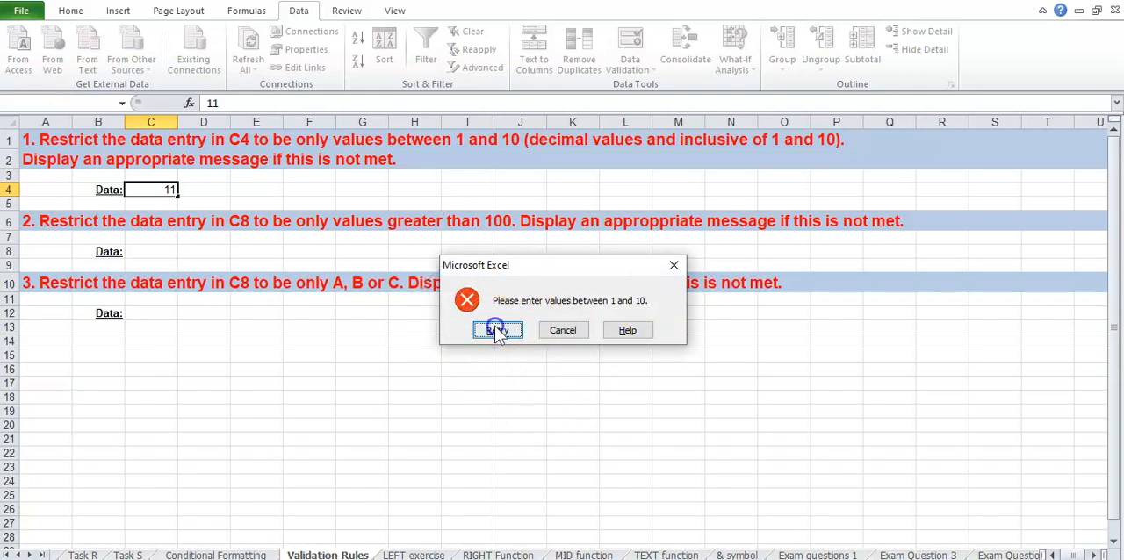
pyautogui.write('5')
pyautogui.press('Return')
pyautogui.click(164, 206)
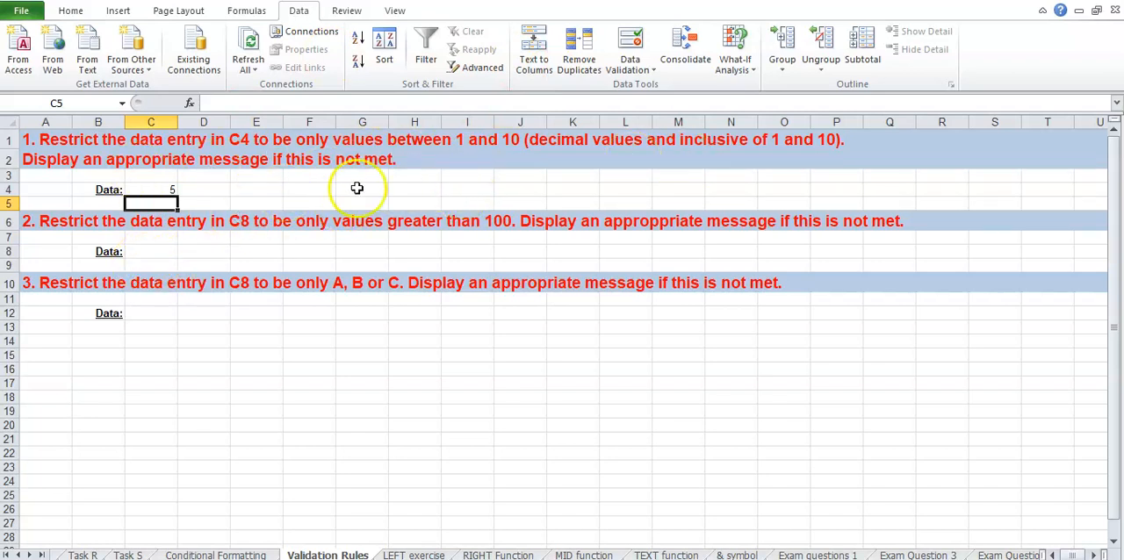
# Start a data validation rule for cell C8 that allows decimal values
pyautogui.click(144, 252)
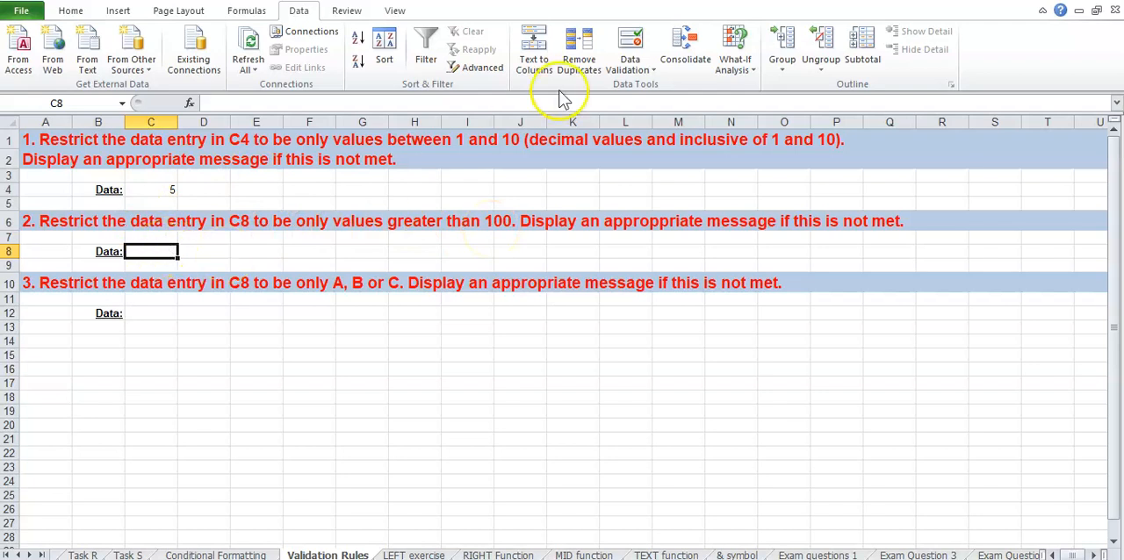
pyautogui.click(634, 71)
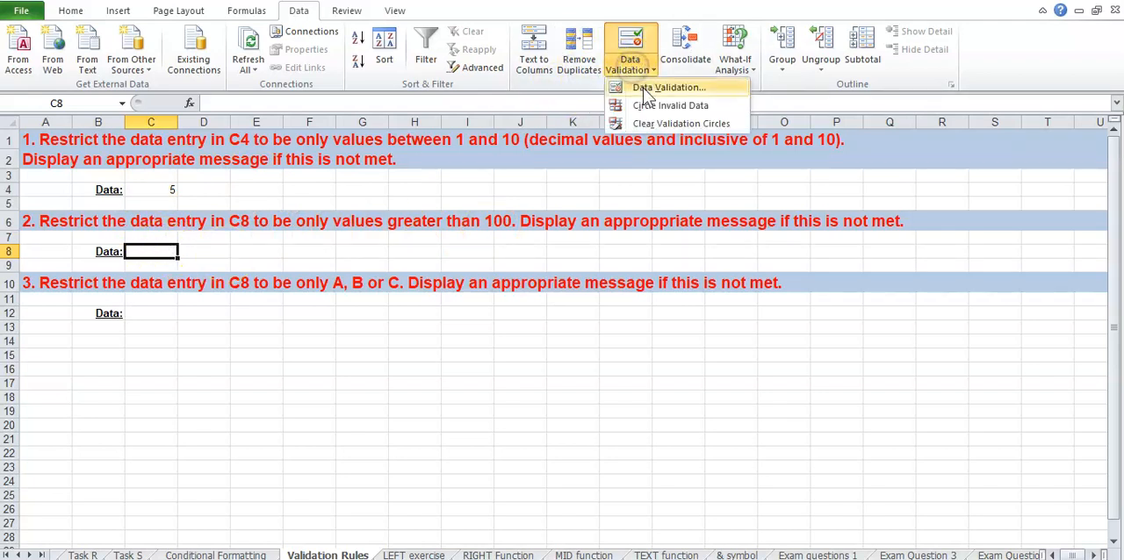
pyautogui.click(645, 88)
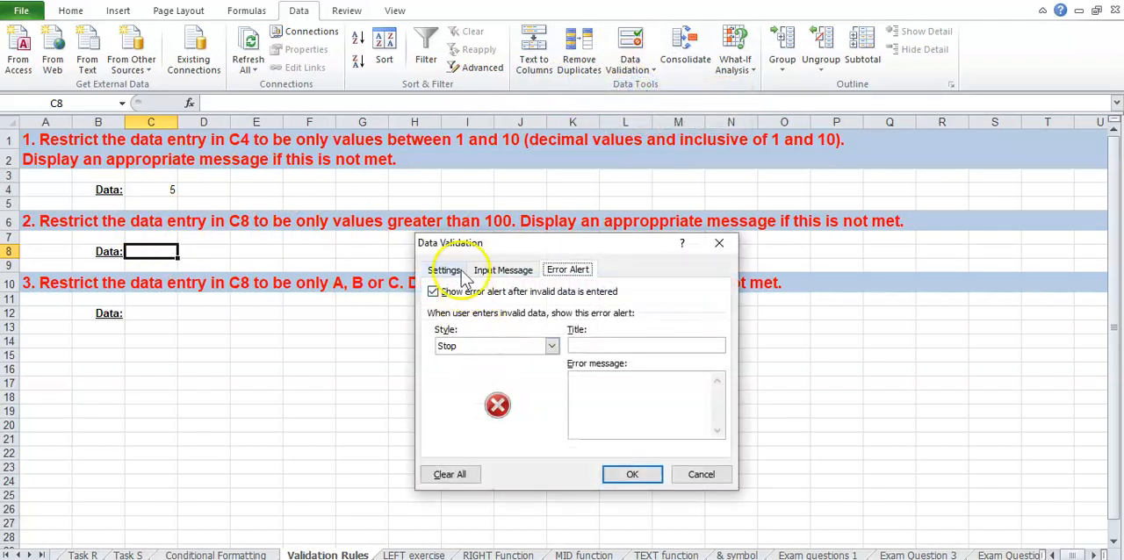
pyautogui.click(447, 269)
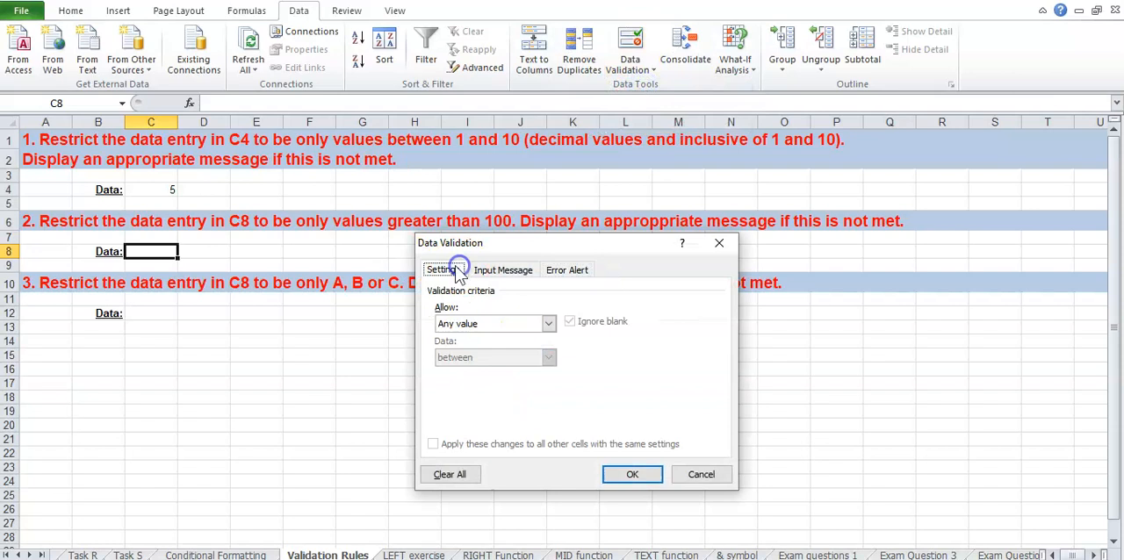
pyautogui.click(549, 325)
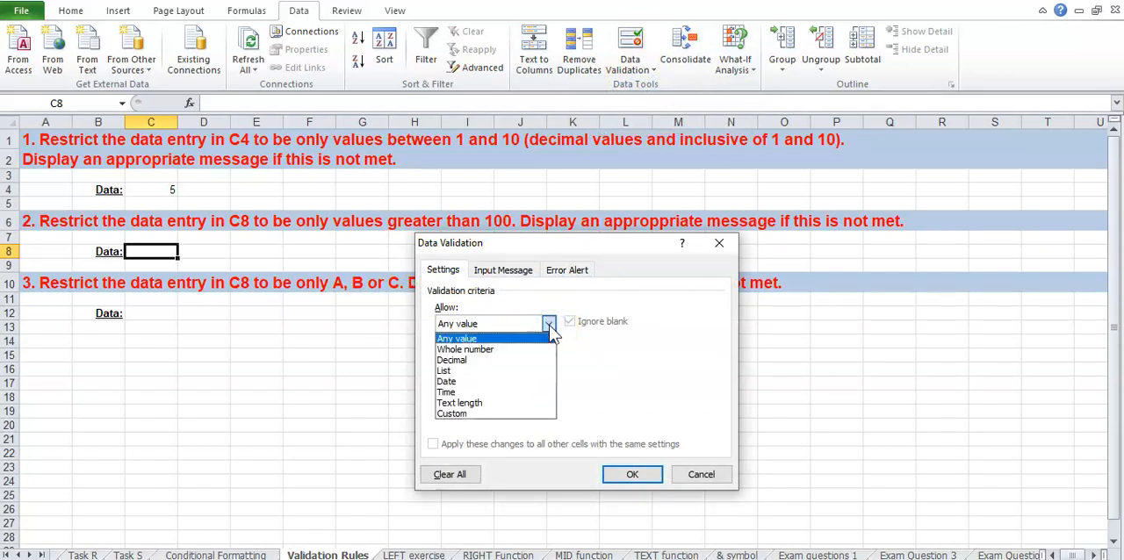
pyautogui.click(485, 360)
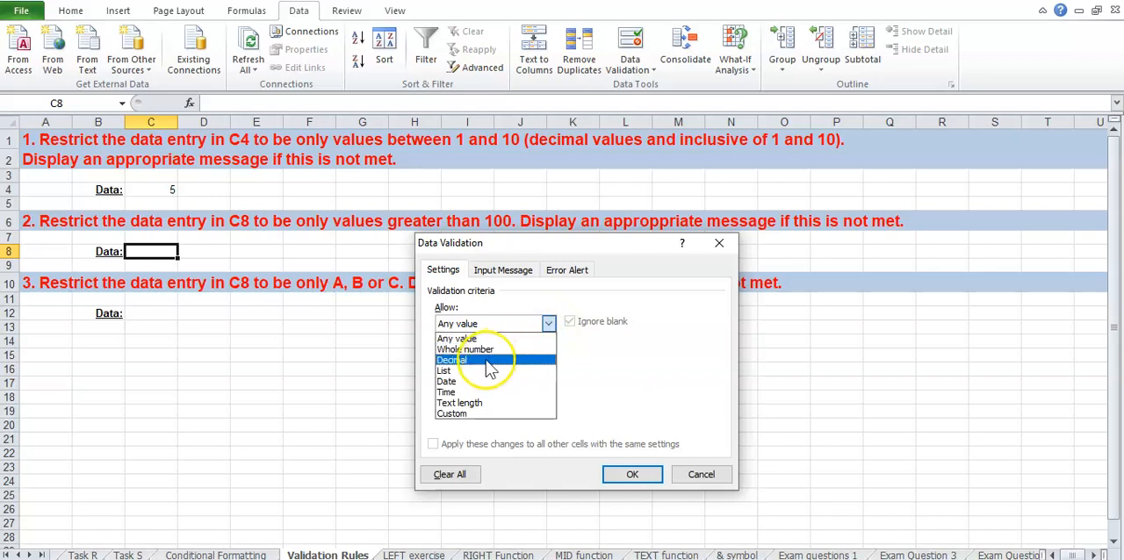
pyautogui.click(500, 351)
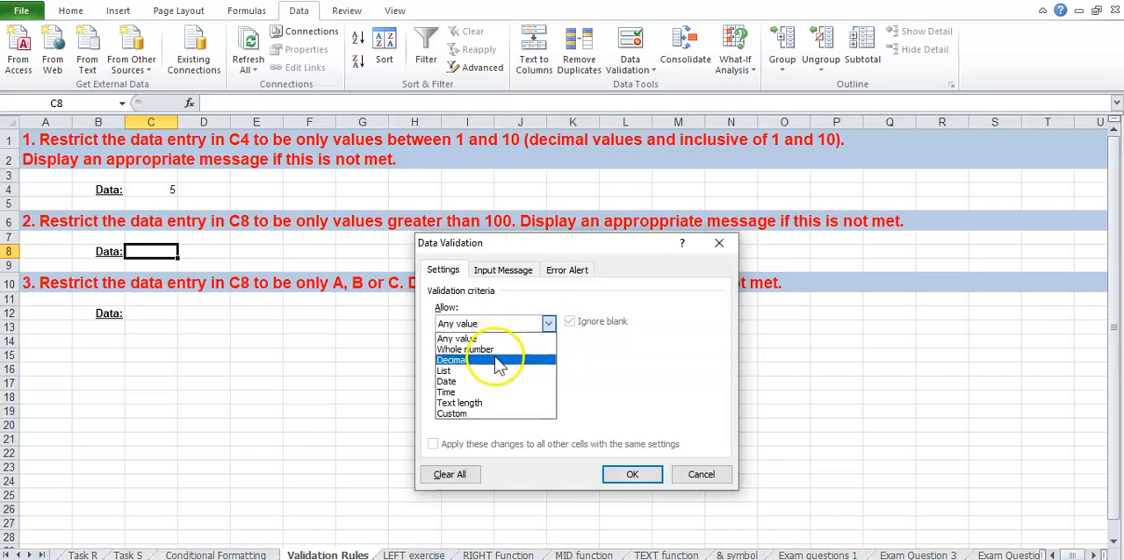
pyautogui.click(500, 367)
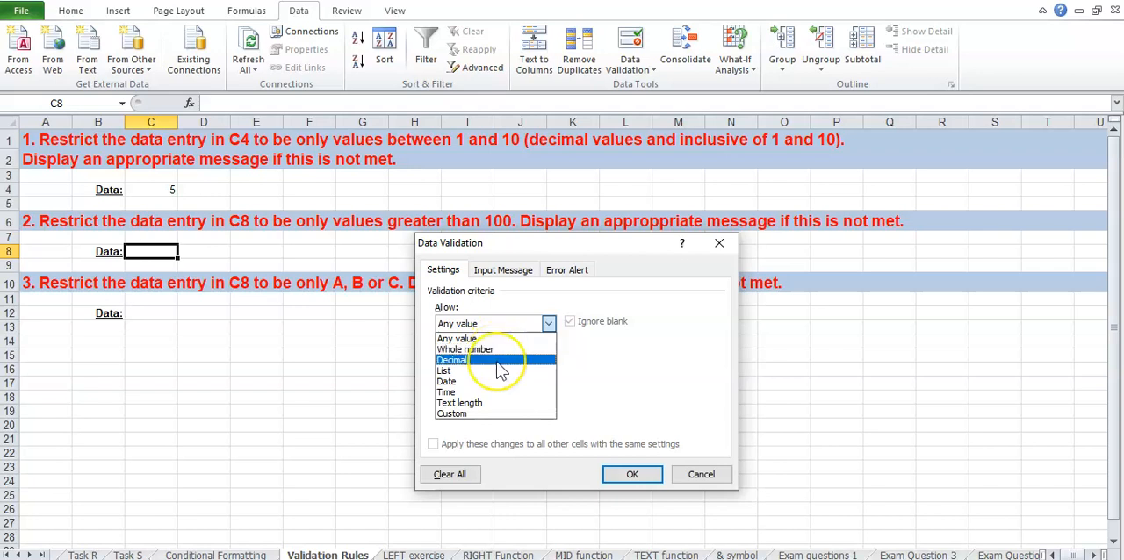
pyautogui.click(496, 361)
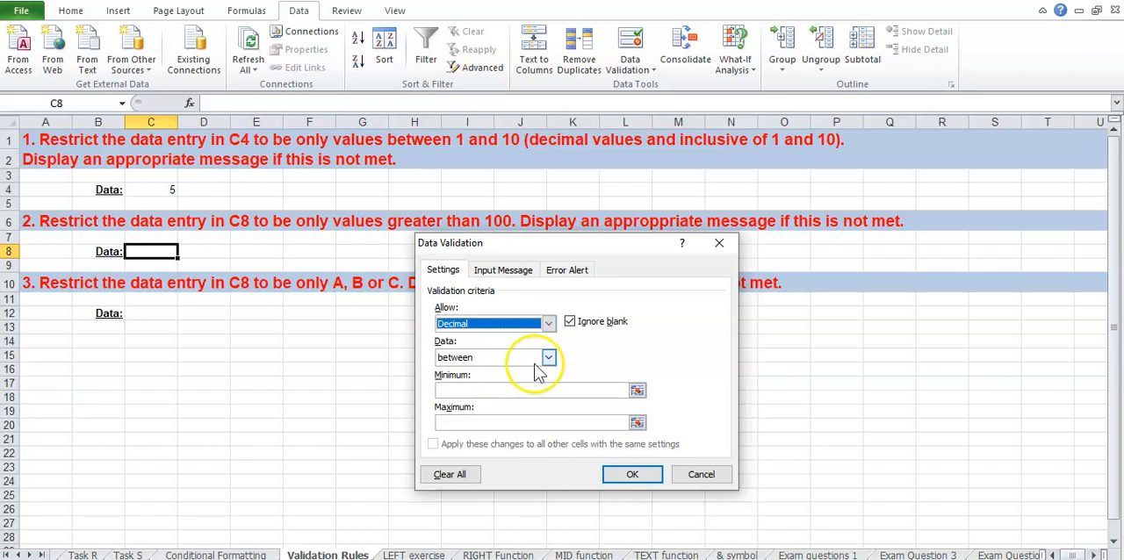
# Set C8's validation condition to greater than, with a minimum of 100
pyautogui.click(548, 359)
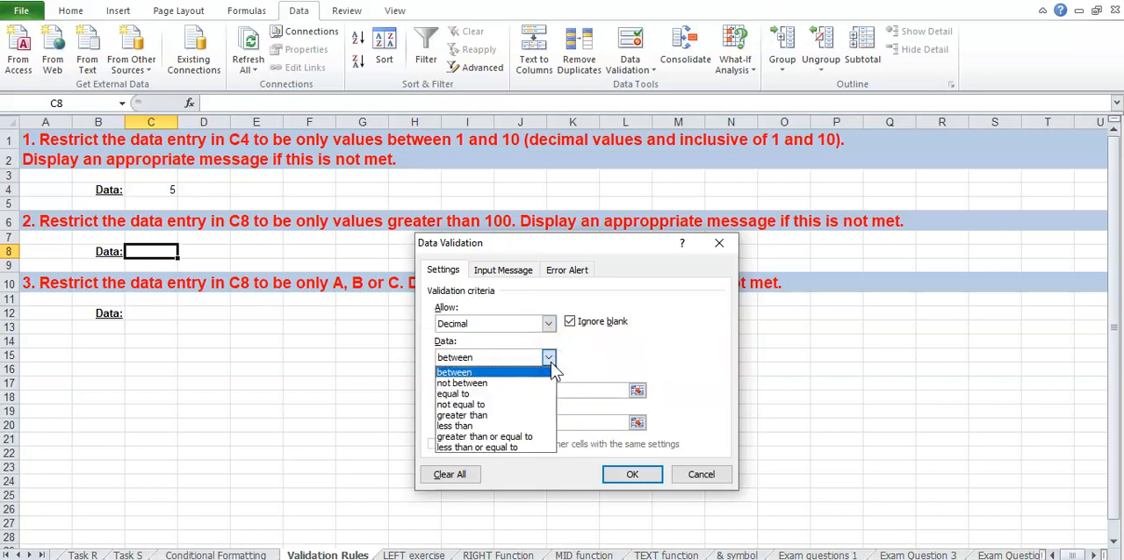
pyautogui.click(495, 416)
pyautogui.click(495, 391)
pyautogui.write('100')
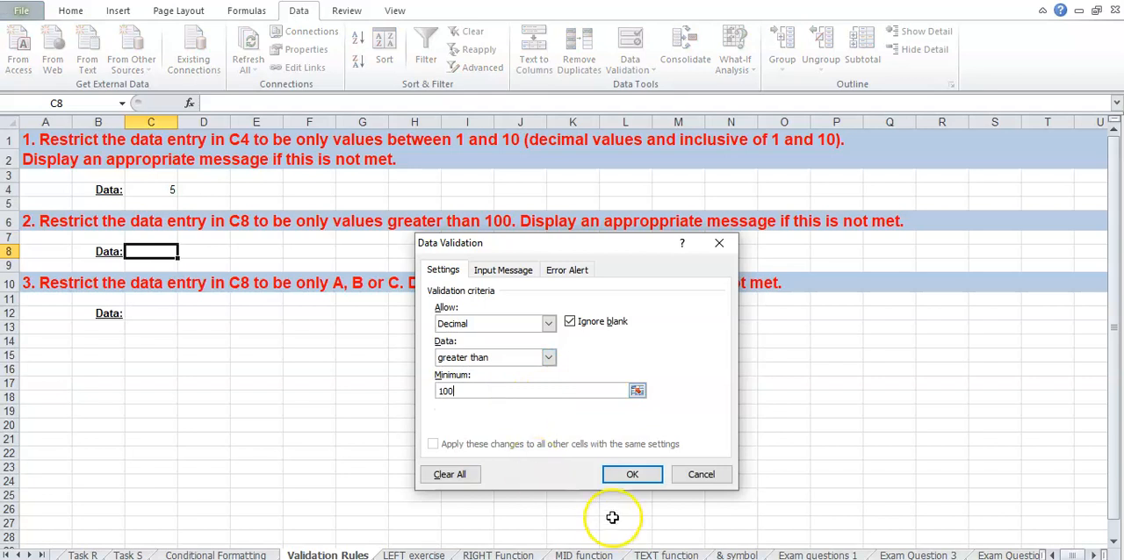
# Add the error message "Please enter values greater than 100." to C8's validation rule and apply the rule
pyautogui.click(562, 272)
pyautogui.click(604, 393)
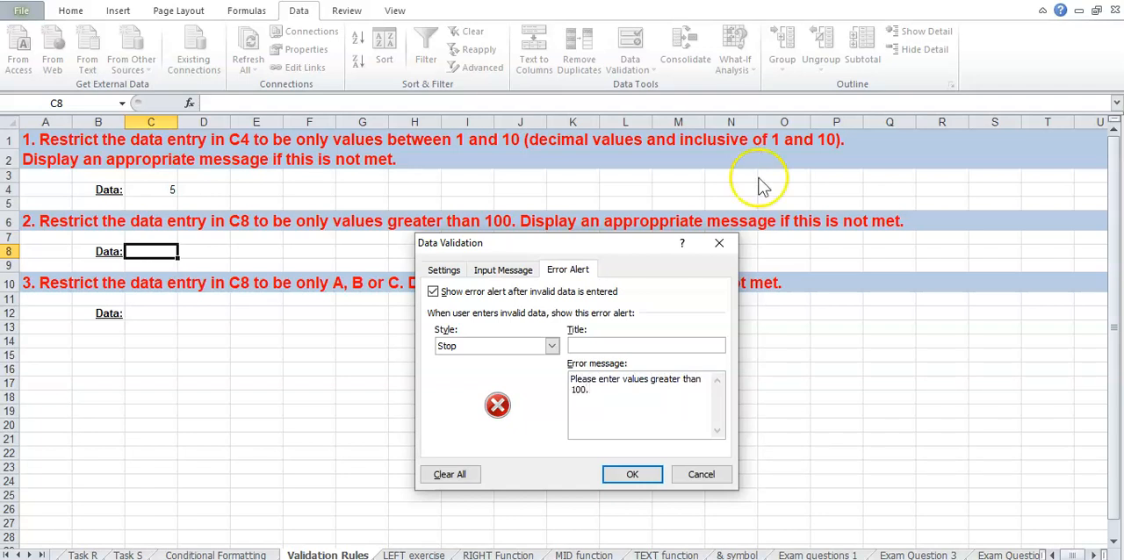
pyautogui.click(630, 472)
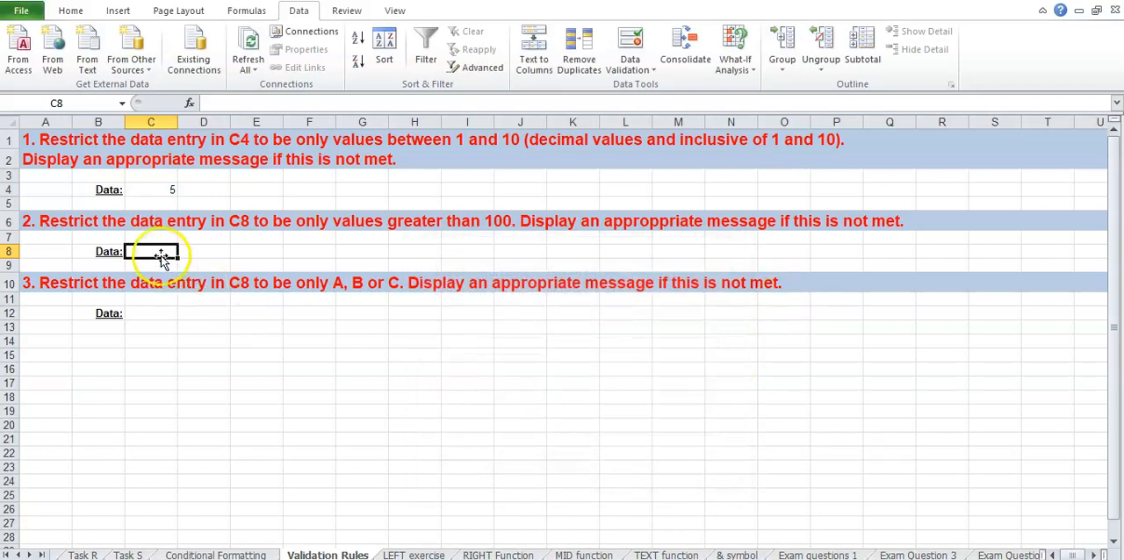
# Test cell C8's validation rule by trying to enter 60, and retry the entry with 200
pyautogui.write('60')
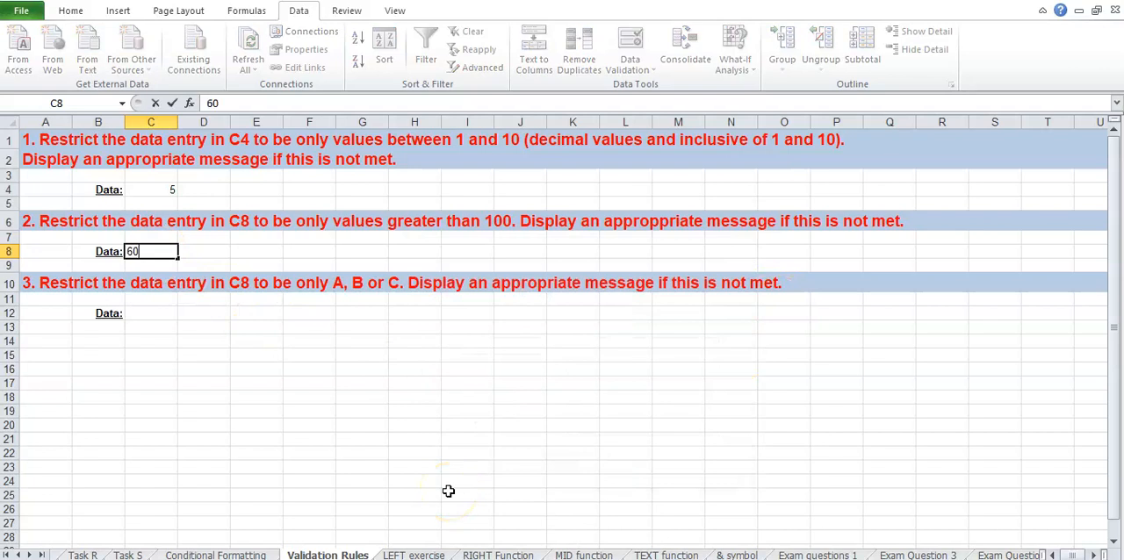
pyautogui.press('Return')
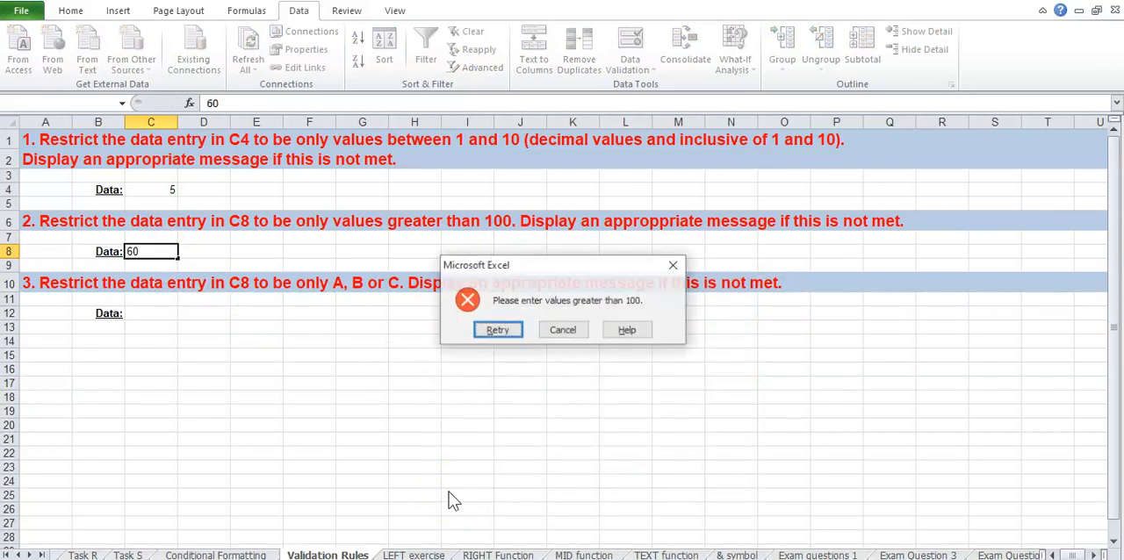
pyautogui.click(497, 332)
pyautogui.write('200')
pyautogui.press('Return')
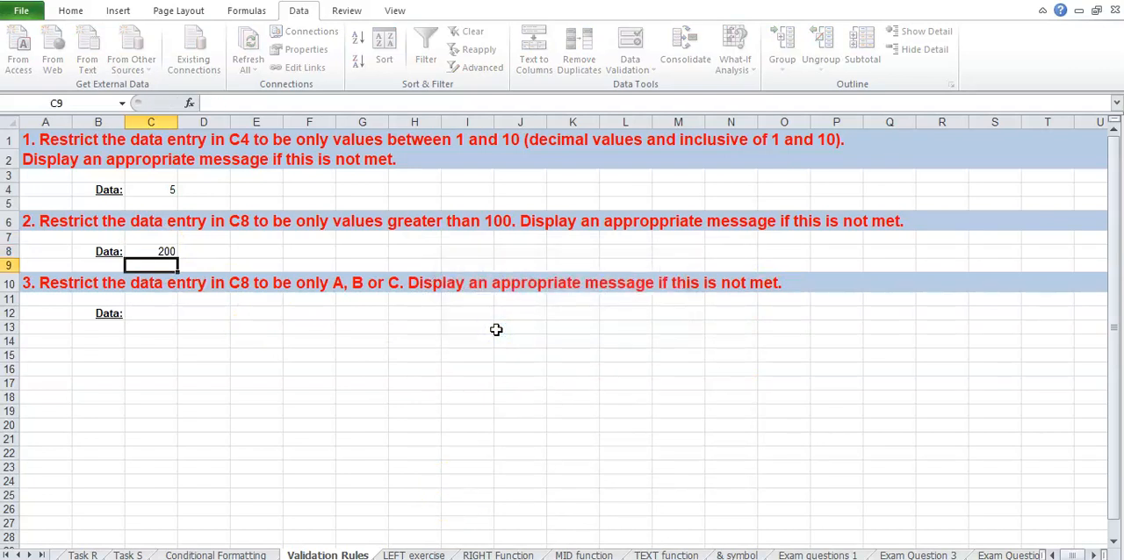
pyautogui.click(496, 330)
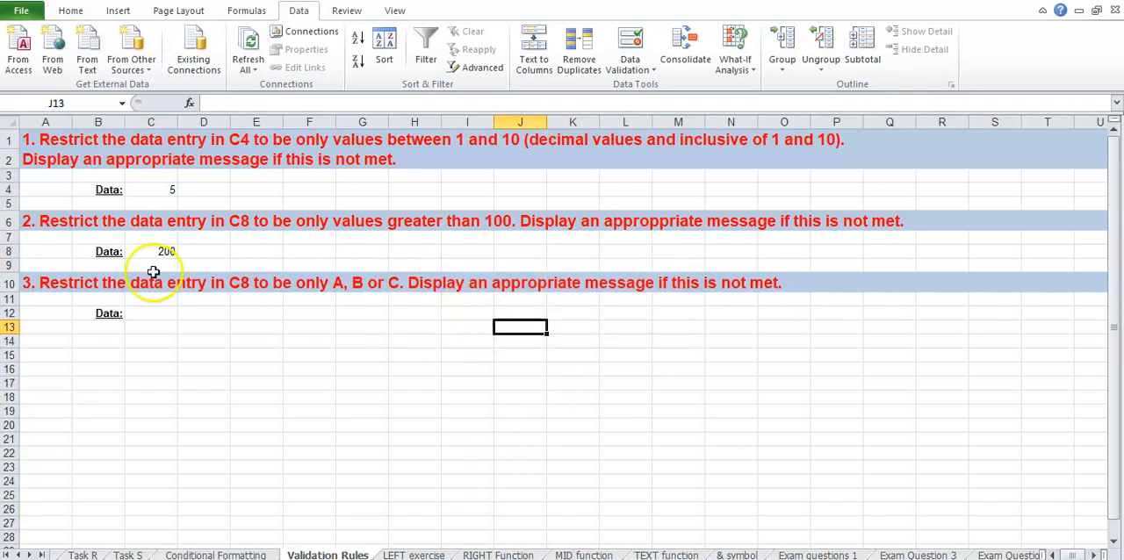
# Start a data validation rule for cell C12 that allows a list with the source A, B, C
pyautogui.click(155, 314)
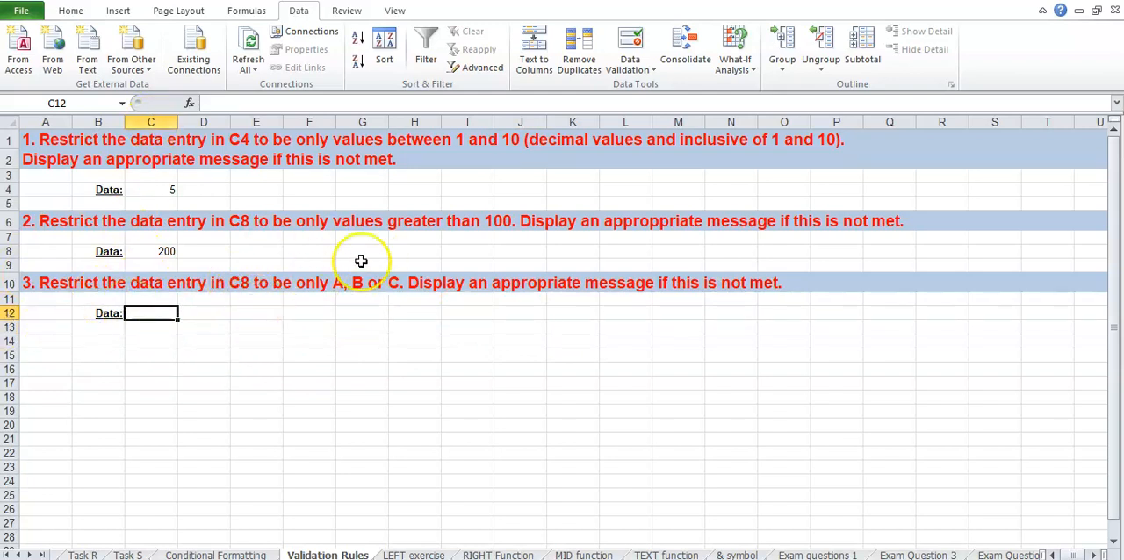
pyautogui.click(631, 69)
pyautogui.click(667, 87)
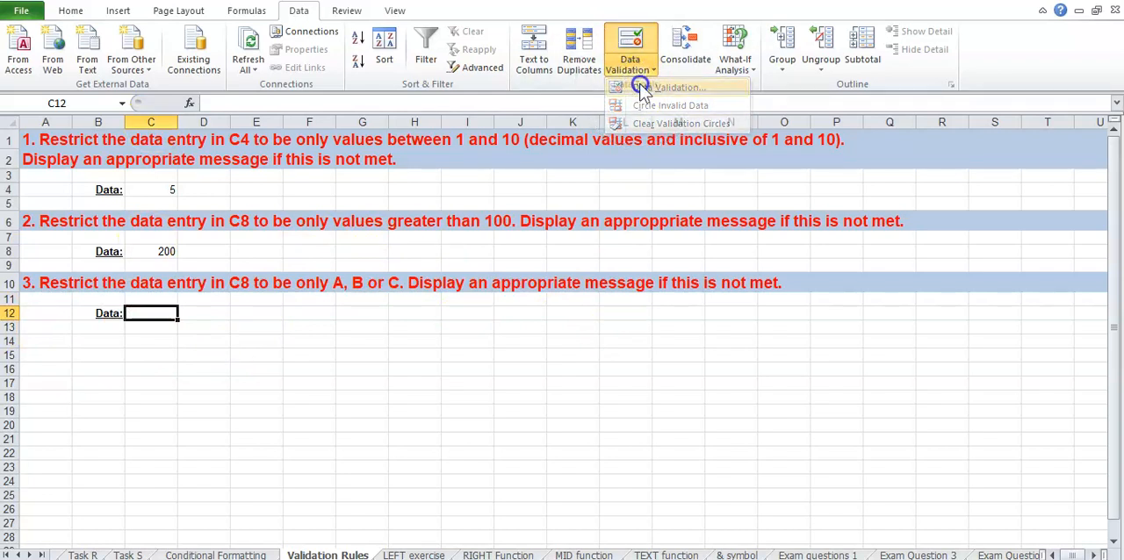
pyautogui.click(443, 270)
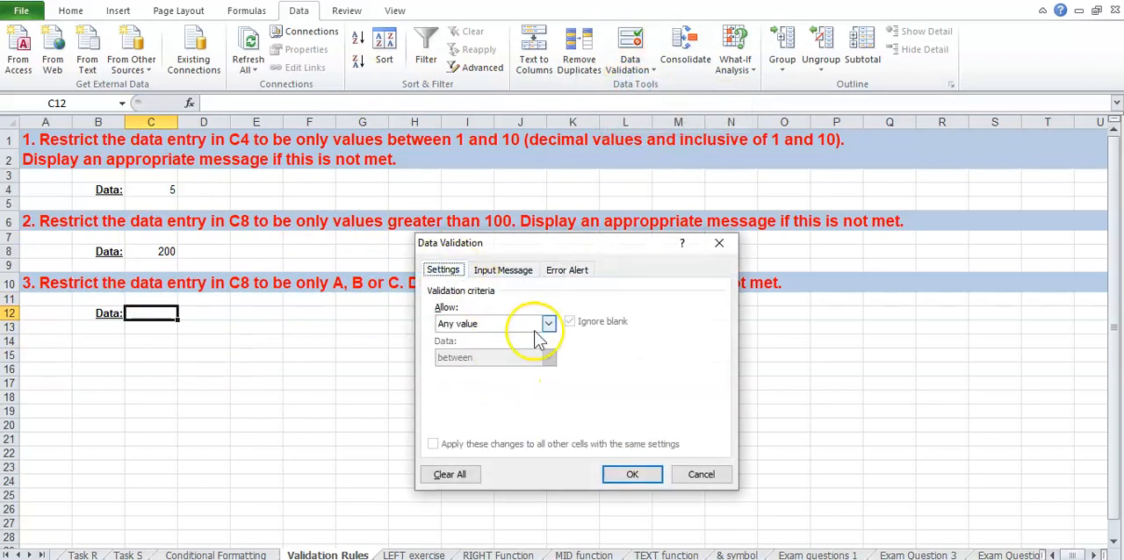
pyautogui.click(546, 324)
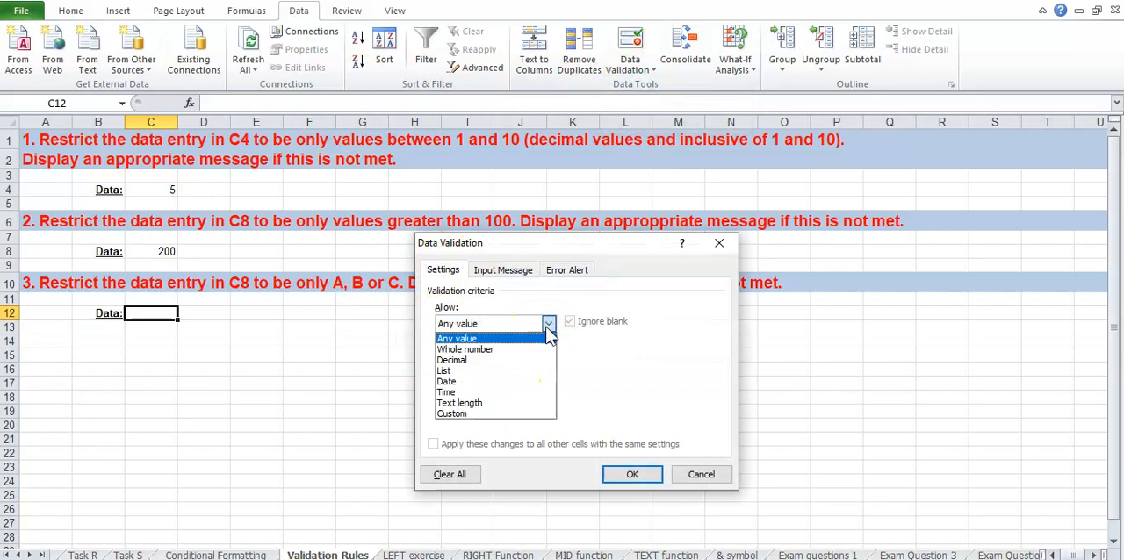
pyautogui.click(496, 371)
pyautogui.click(485, 390)
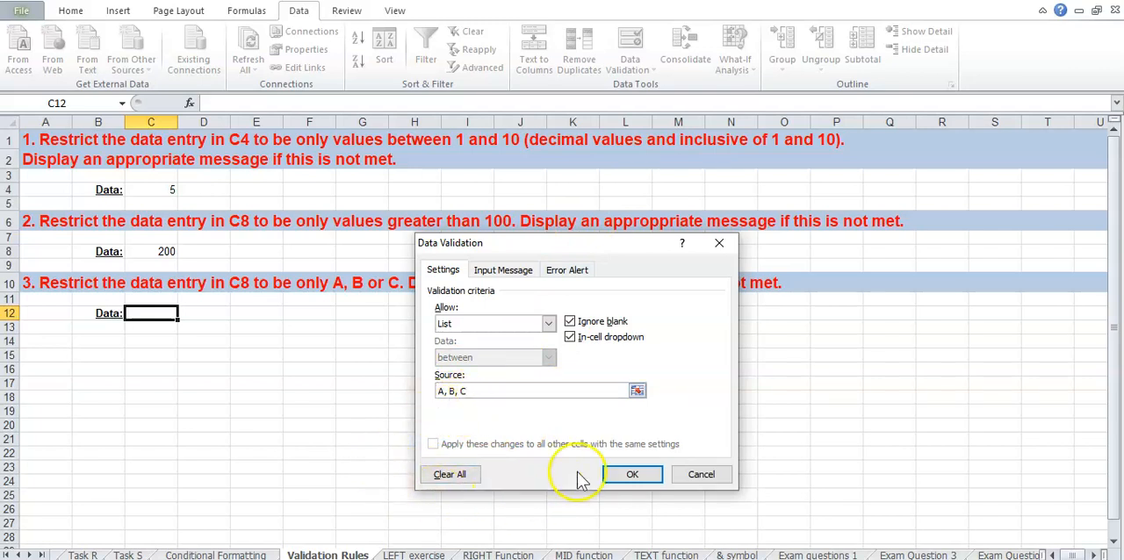
# Add the error message "Please enter A, B or C." to C12's validation rule and apply the rule
pyautogui.click(571, 271)
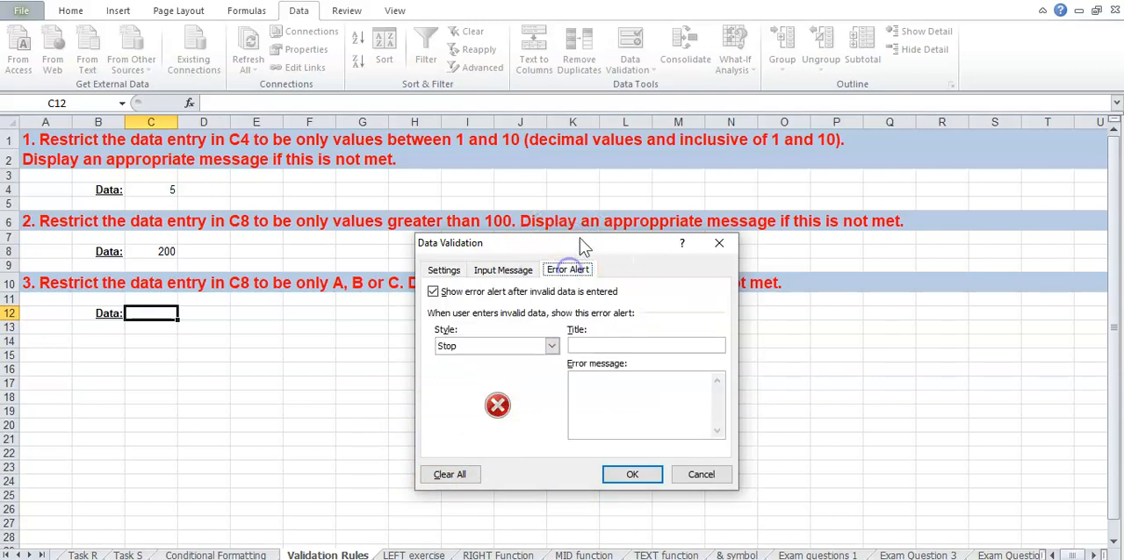
pyautogui.moveTo(581, 243); pyautogui.dragTo(780, 158)
pyautogui.click(781, 296)
pyautogui.write('Ple')
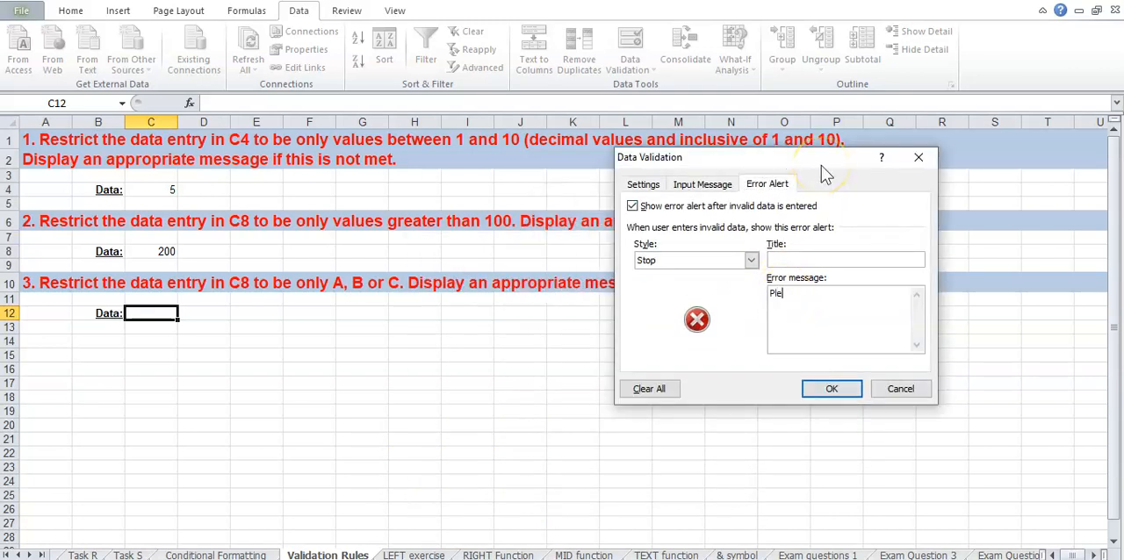
pyautogui.write('ase enter A, B or C.')
pyautogui.click(831, 388)
pyautogui.click(584, 383)
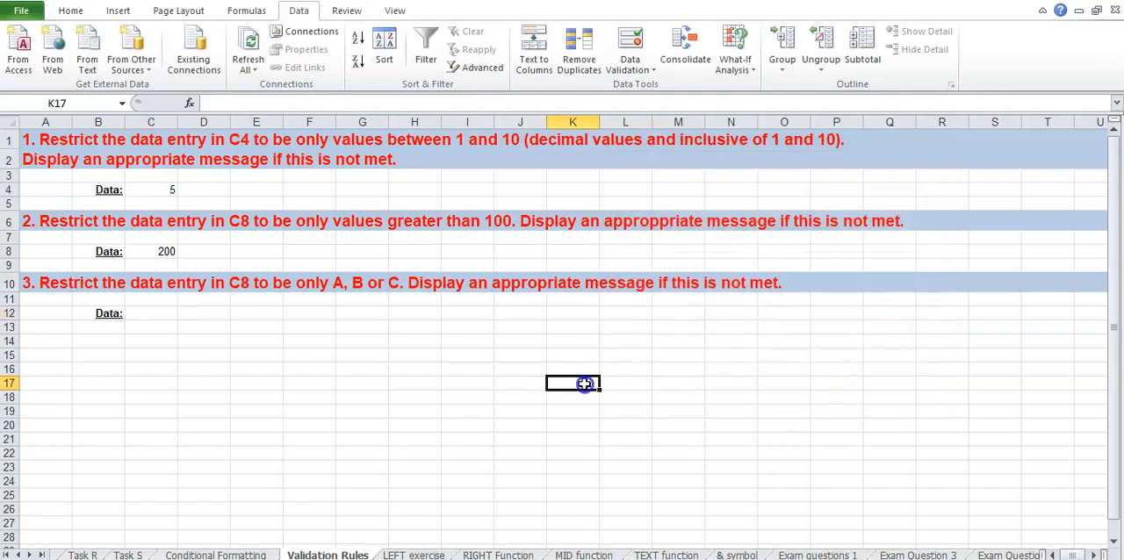
# Test cell C12's validation rule by trying to enter R, and retry the entry with C
pyautogui.click(156, 314)
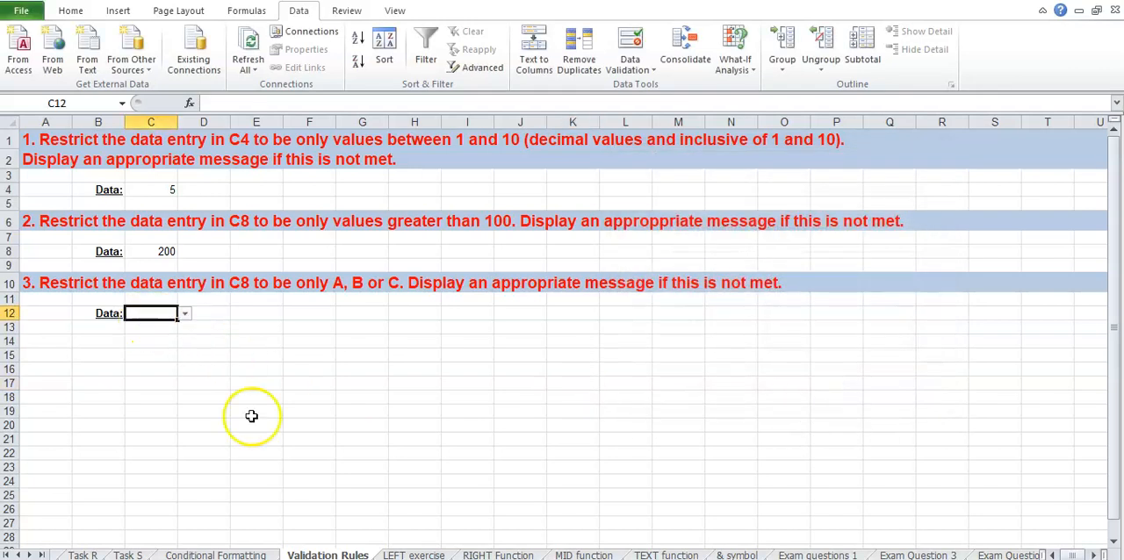
pyautogui.write('R')
pyautogui.click(306, 448)
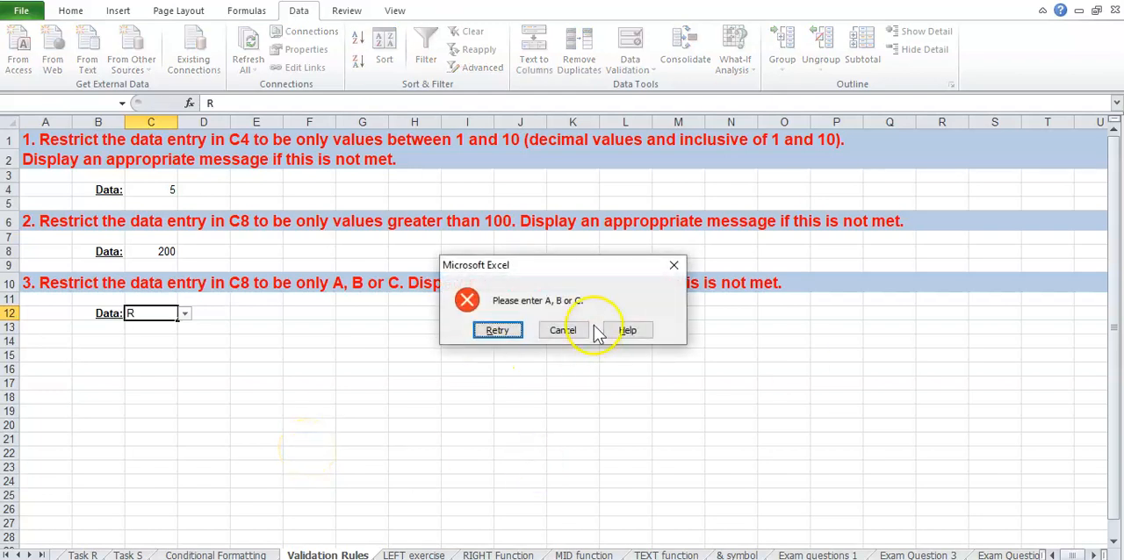
pyautogui.click(508, 333)
pyautogui.write('C')
pyautogui.press('Return')
pyautogui.click(312, 355)
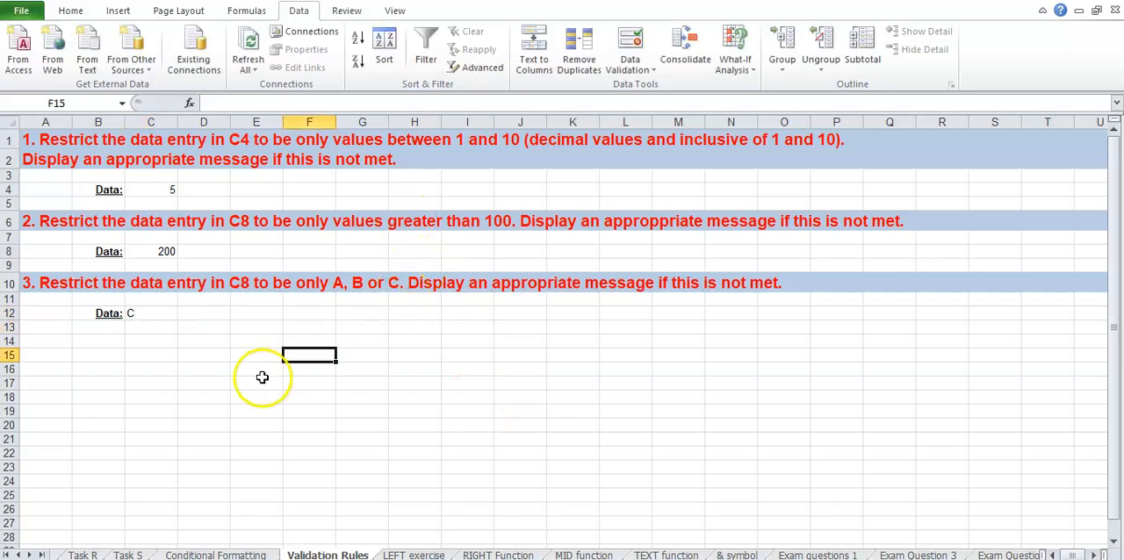